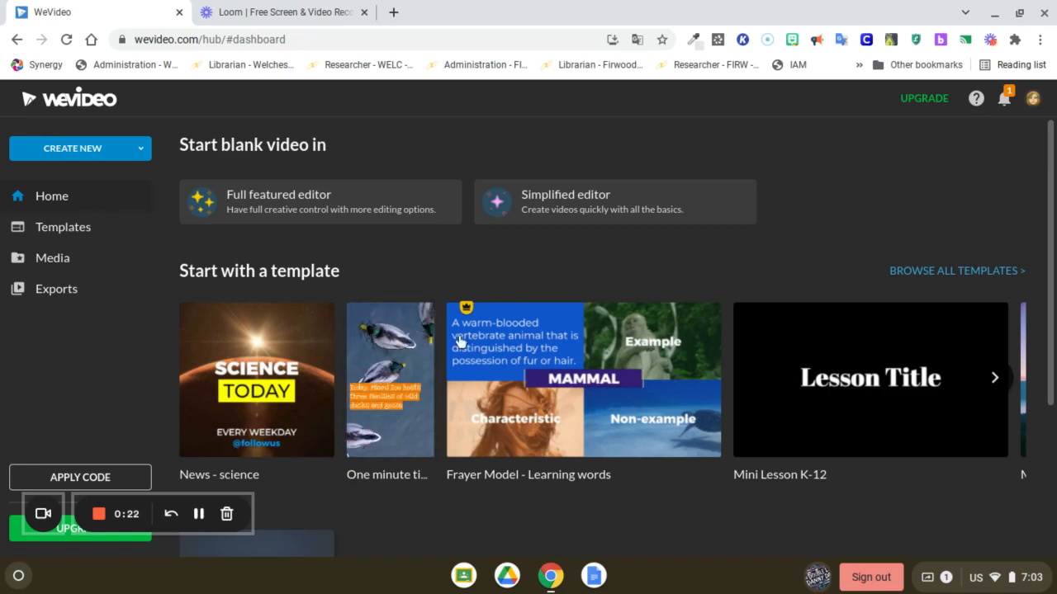
Step: Start a blank video in the simplified editor and add the blue animated background to the timeline
left_click(558, 205)
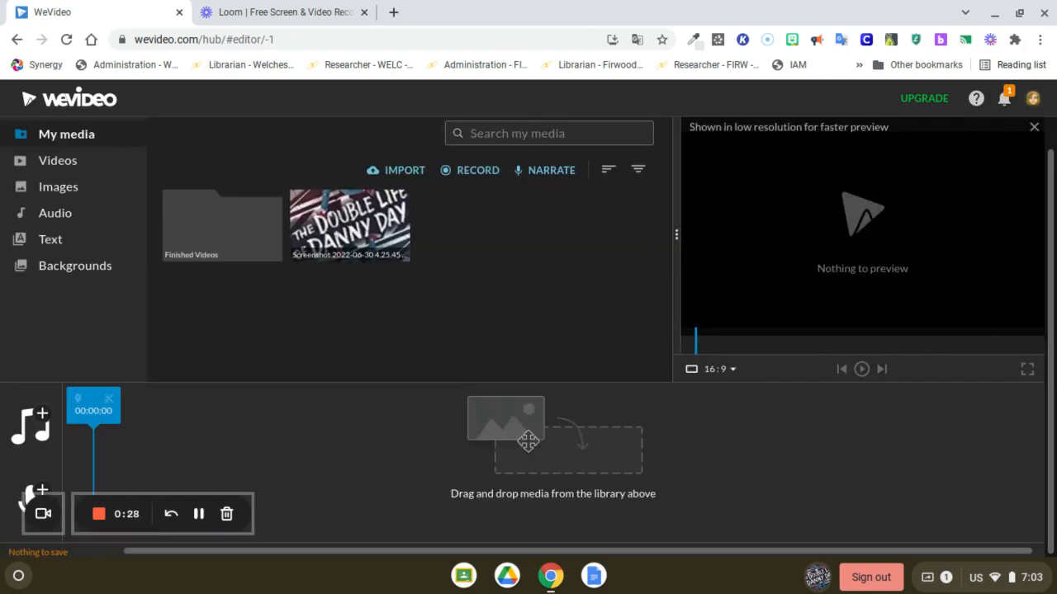
left_click(76, 273)
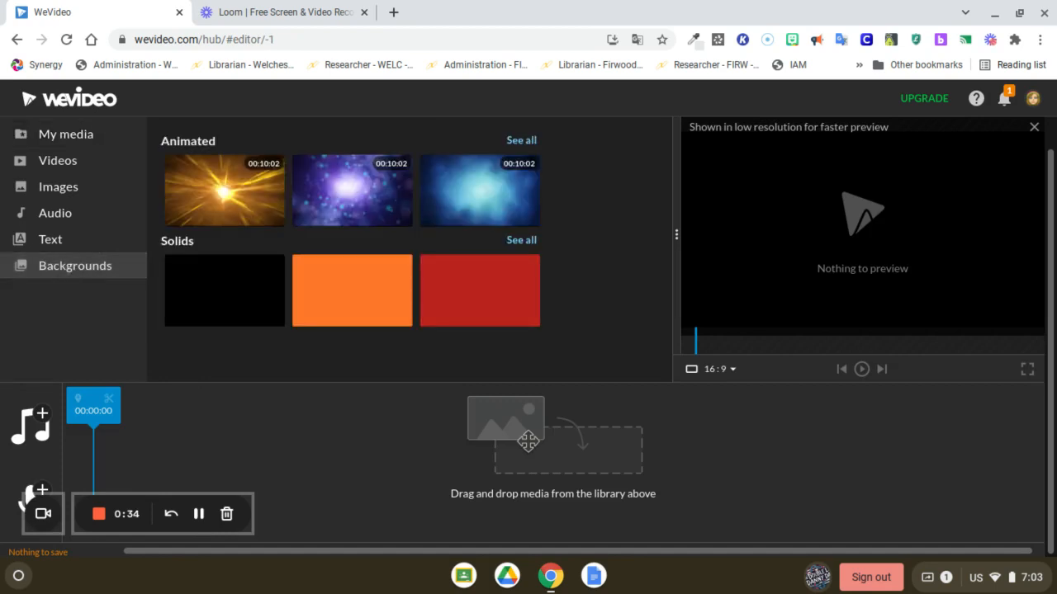
left_click(479, 190)
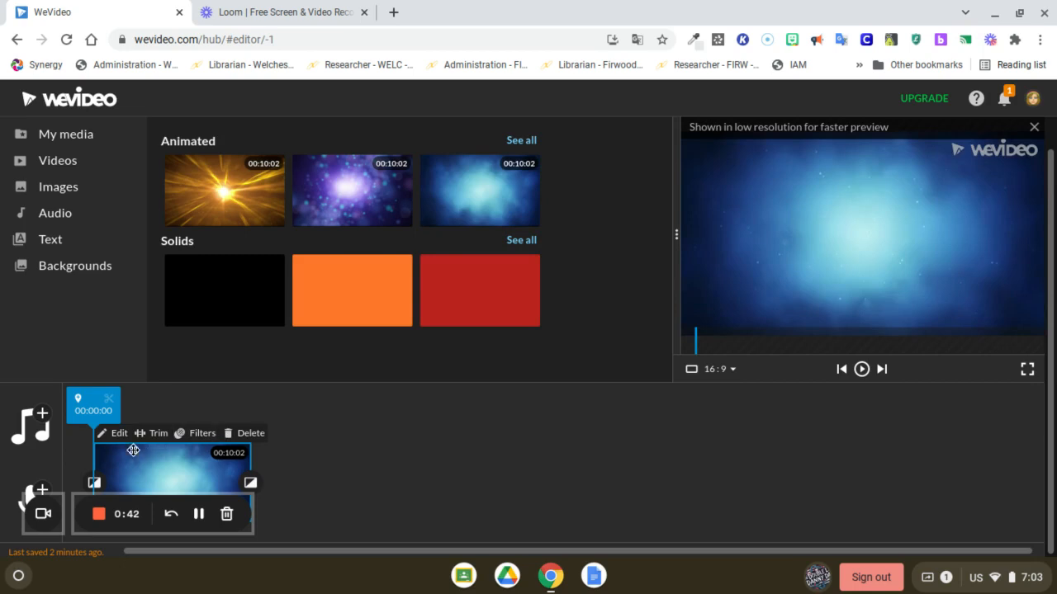
Step: Replace the background clip's sample text with "The Double Life of Danny Day" and "Book Trailer" on two lines, and save the changes
left_click(120, 435)
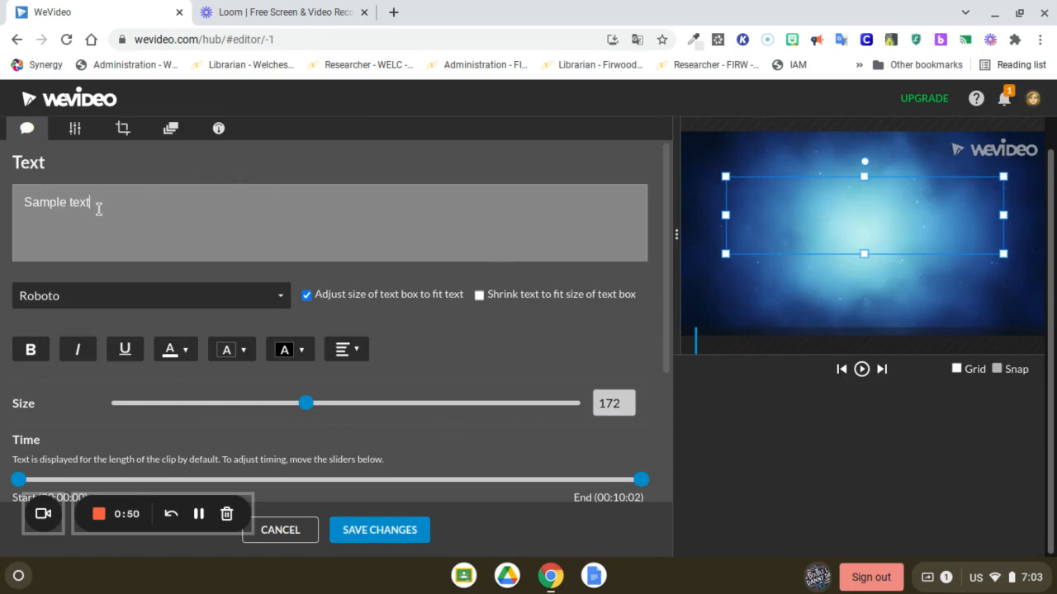
left_click_drag(90, 204, 22, 202)
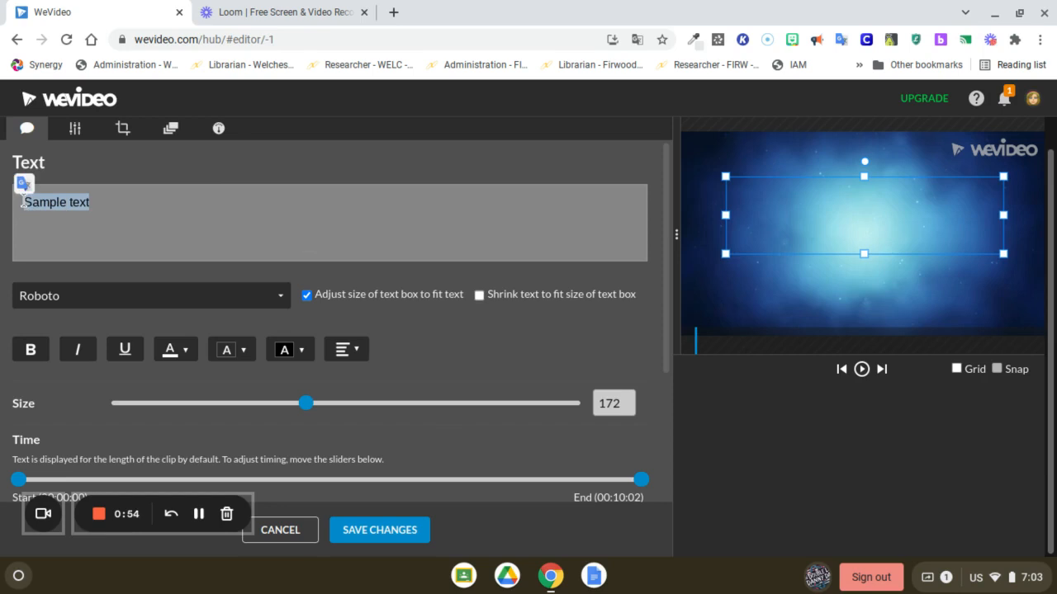
key("BackSpace")
type("The Double Life of Danny Day Book Trailer")
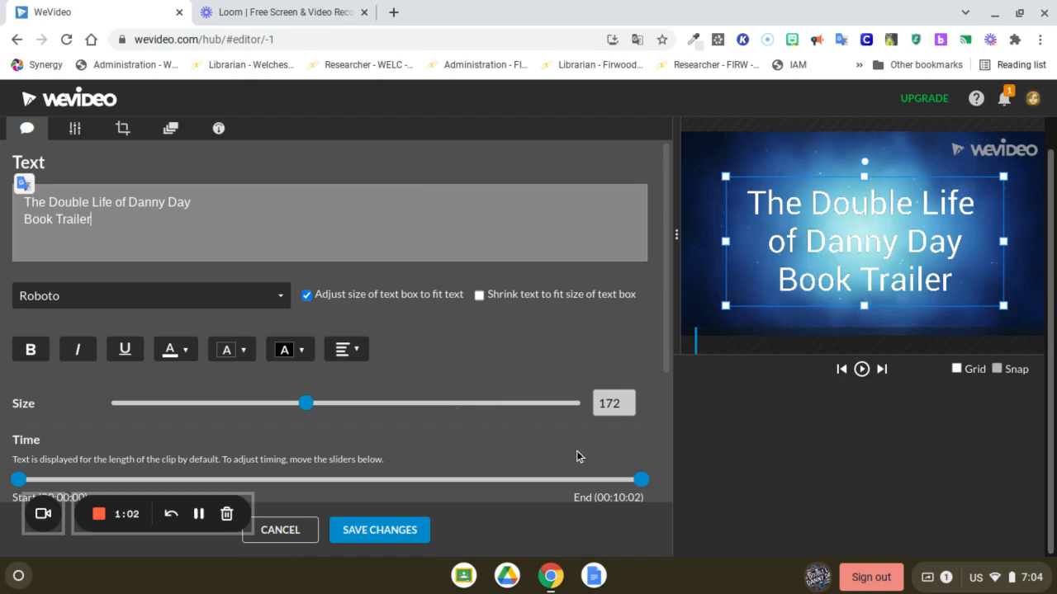
left_click(393, 541)
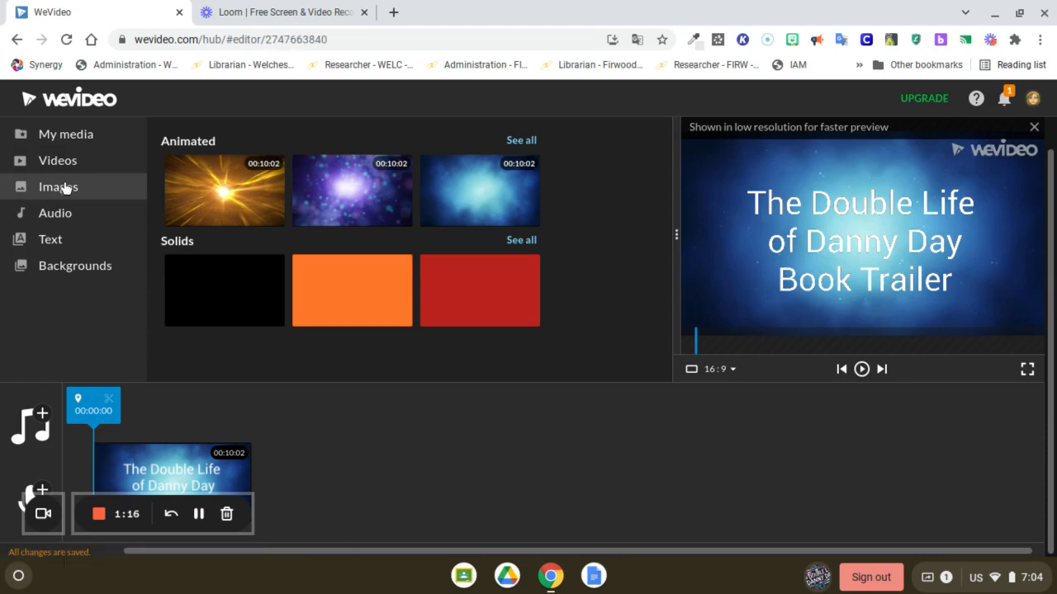
Step: Add the book cover screenshot from the uploaded media to the timeline after the title clip
left_click(52, 138)
mouse_move(338, 210)
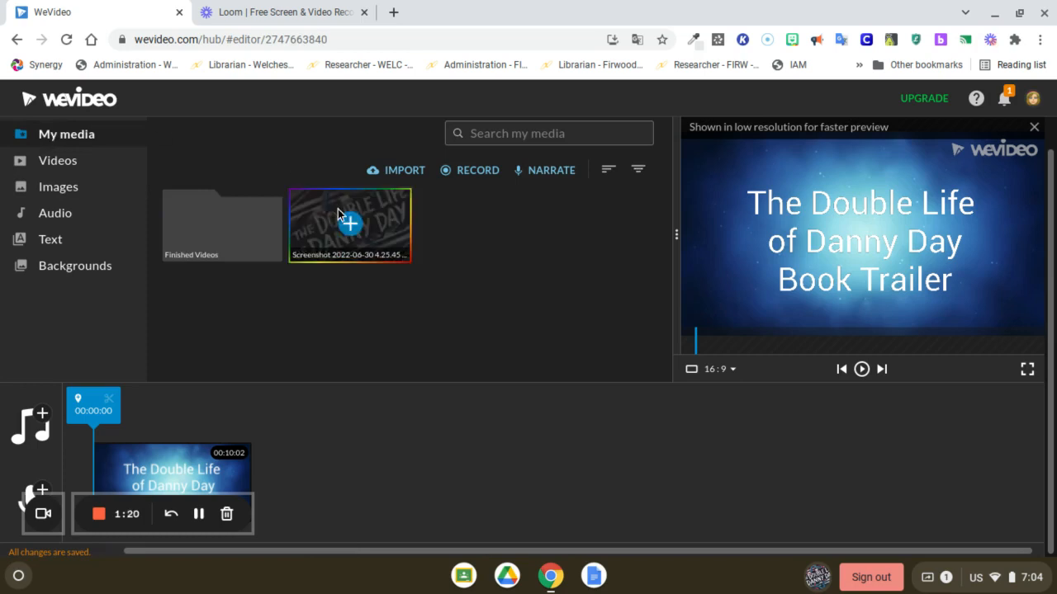
left_click(349, 225)
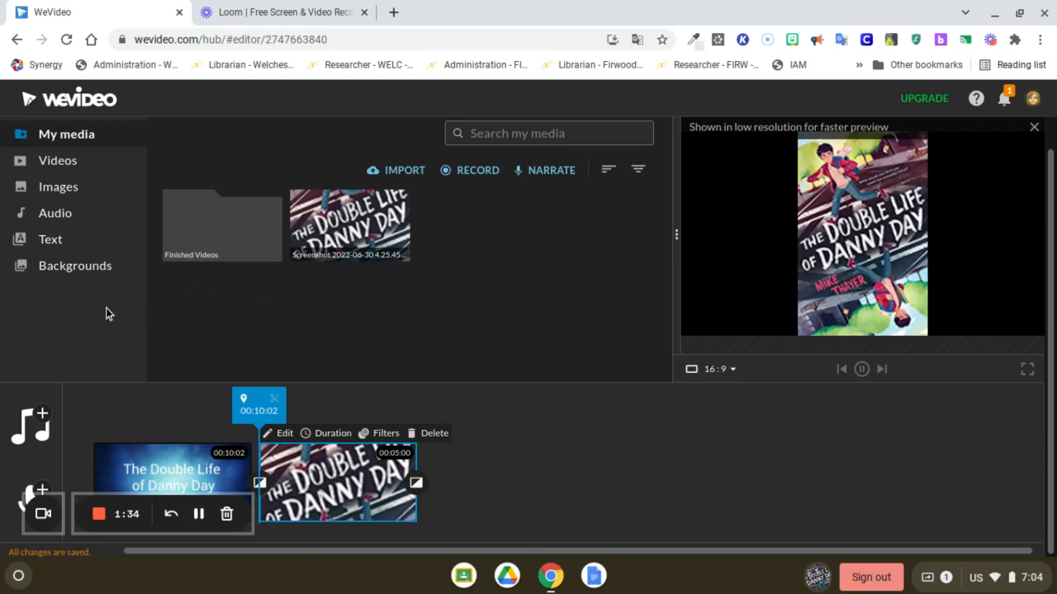
left_click(51, 240)
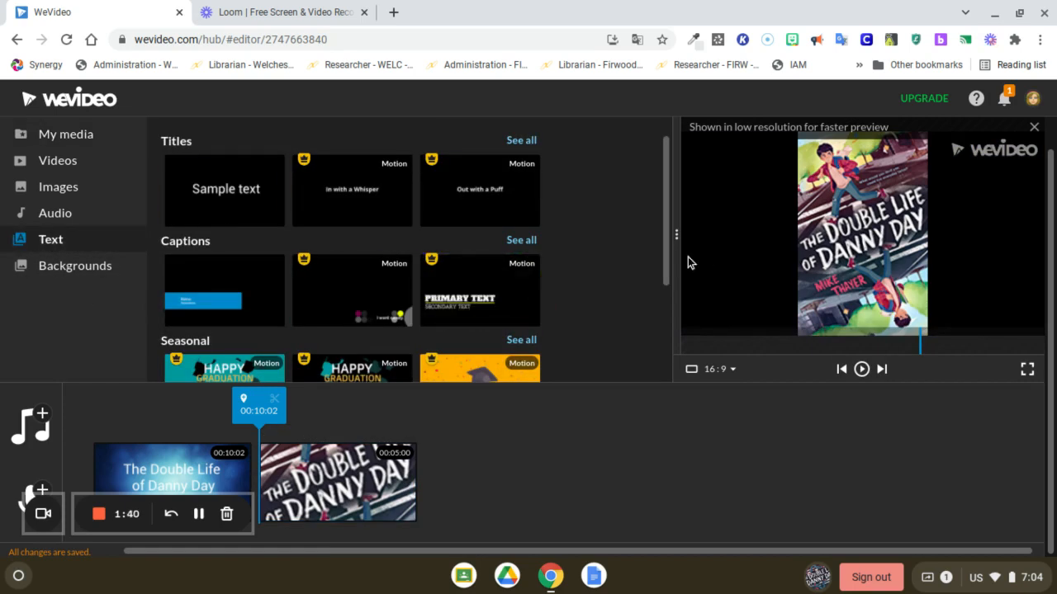
left_click_drag(668, 251, 662, 349)
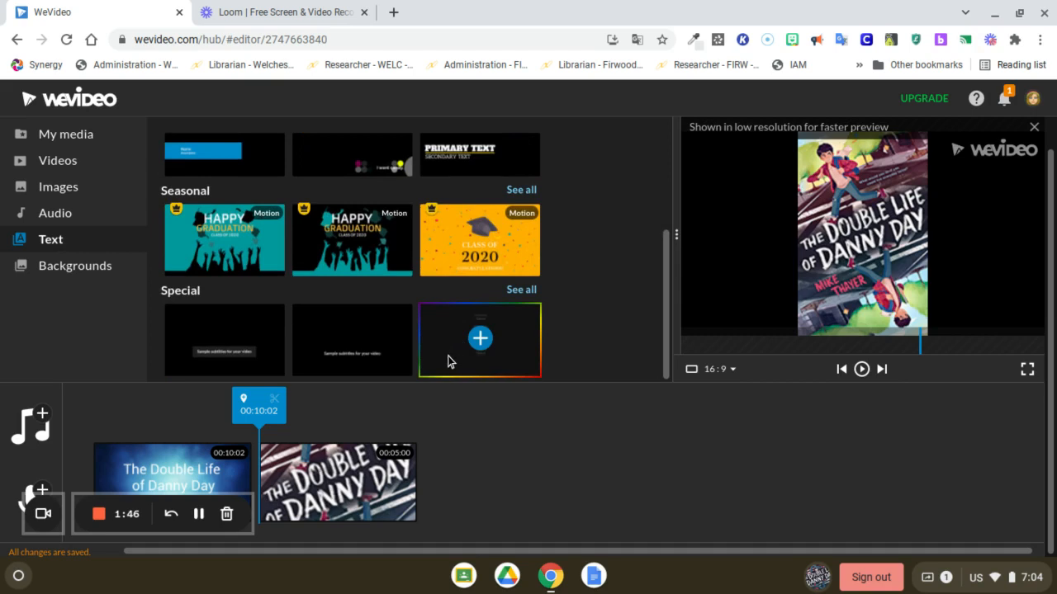
Step: Trim the end of the title clip so it lasts 5 seconds
left_click(208, 476)
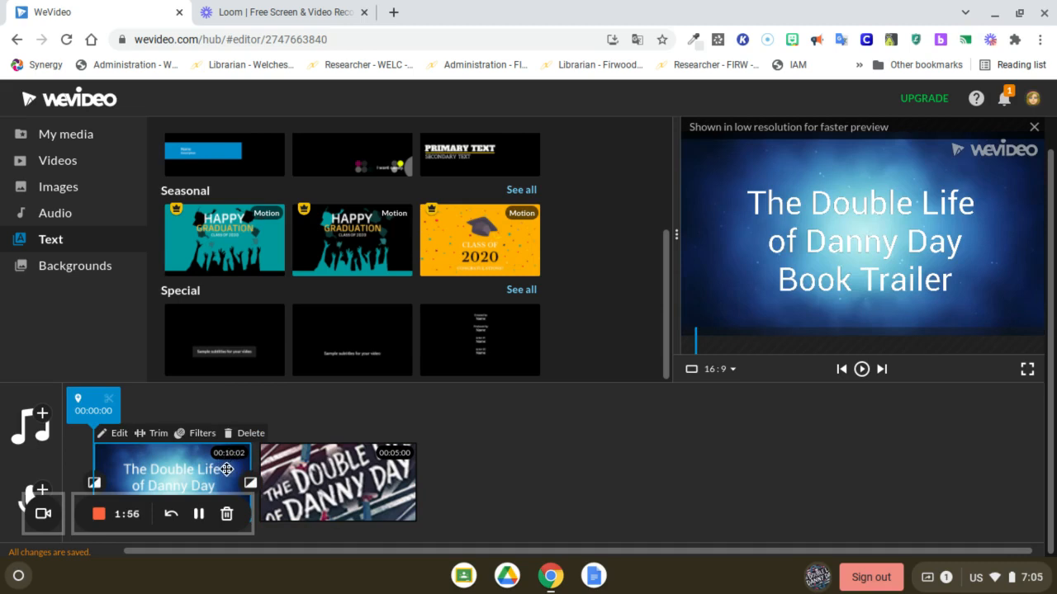
left_click(149, 435)
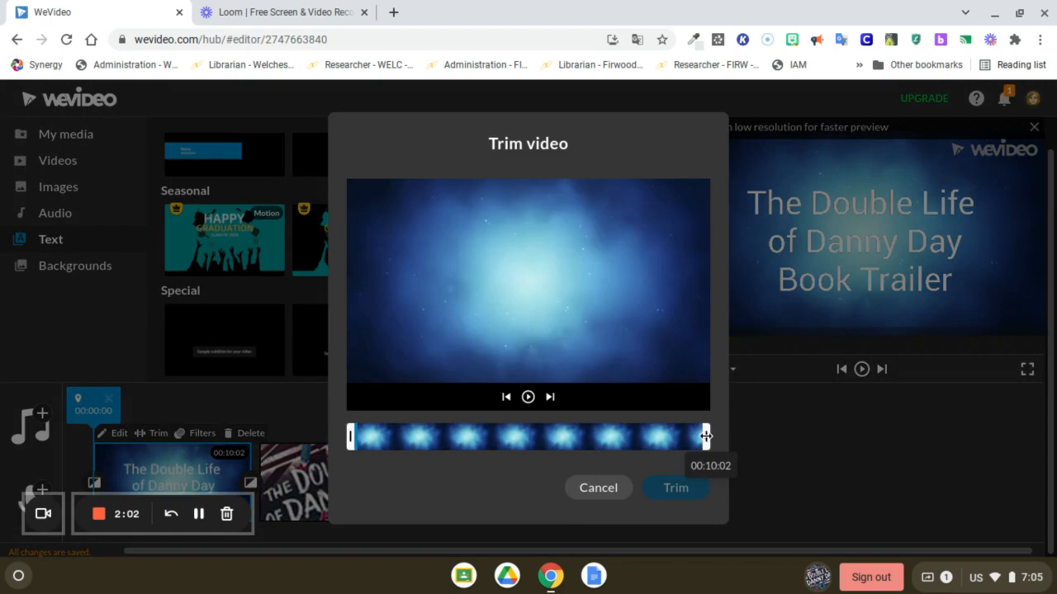
left_click_drag(702, 436, 530, 439)
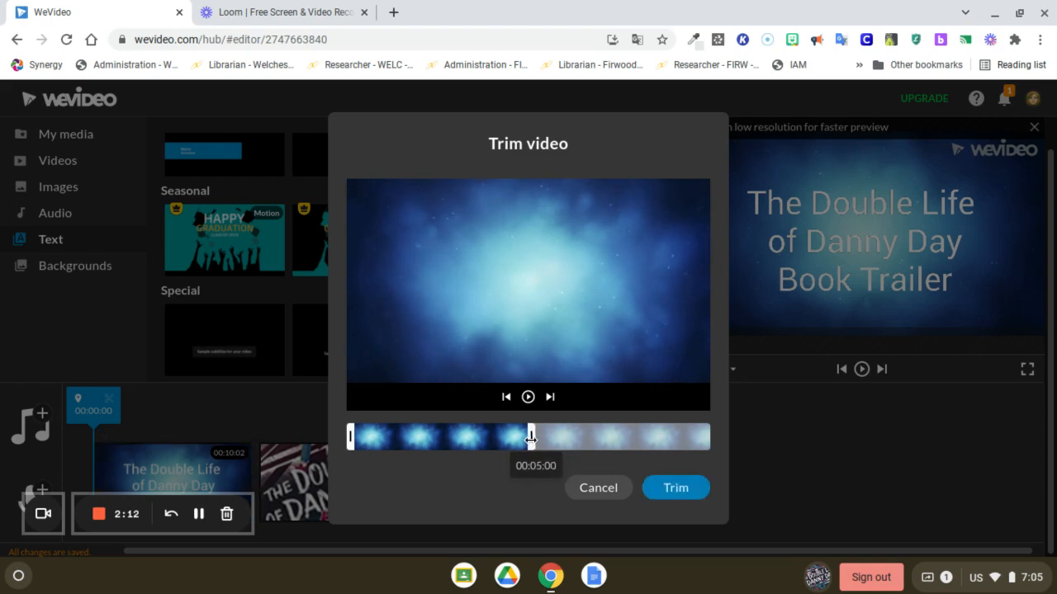
left_click(681, 490)
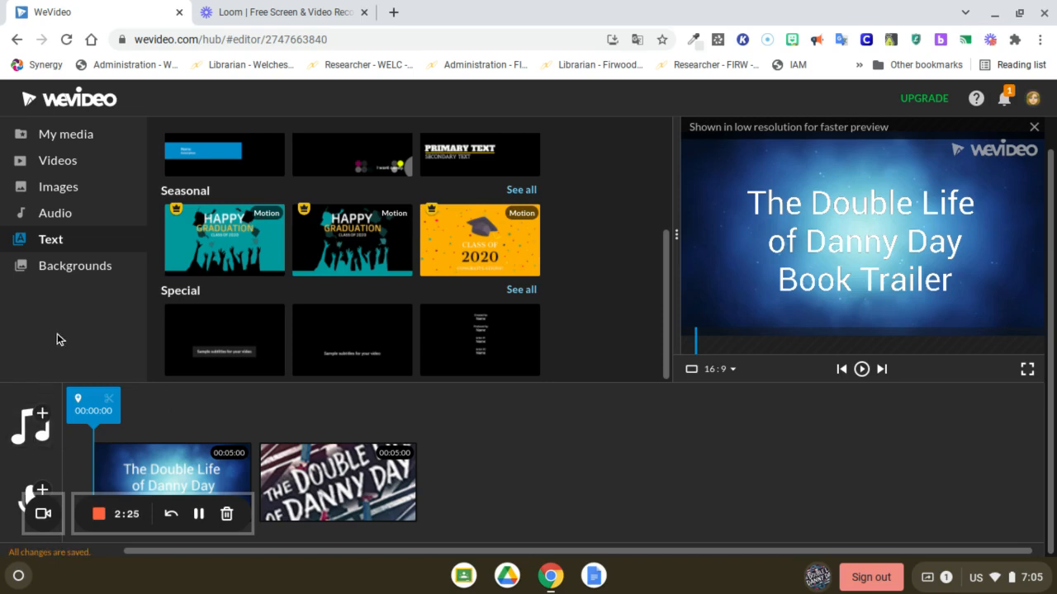
Step: Add the "Happy Walk" track from the Inspiring audio collection to the video as audio
left_click(66, 216)
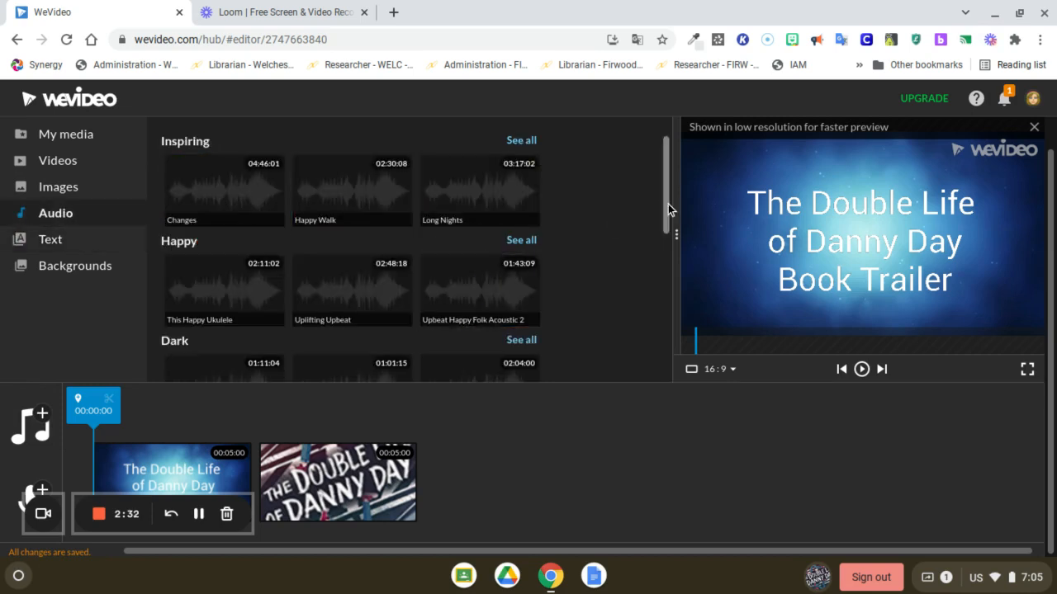
mouse_move(666, 202)
left_mouse_down()
mouse_move(666, 211)
mouse_move(665, 200)
left_mouse_up()
left_click(353, 190)
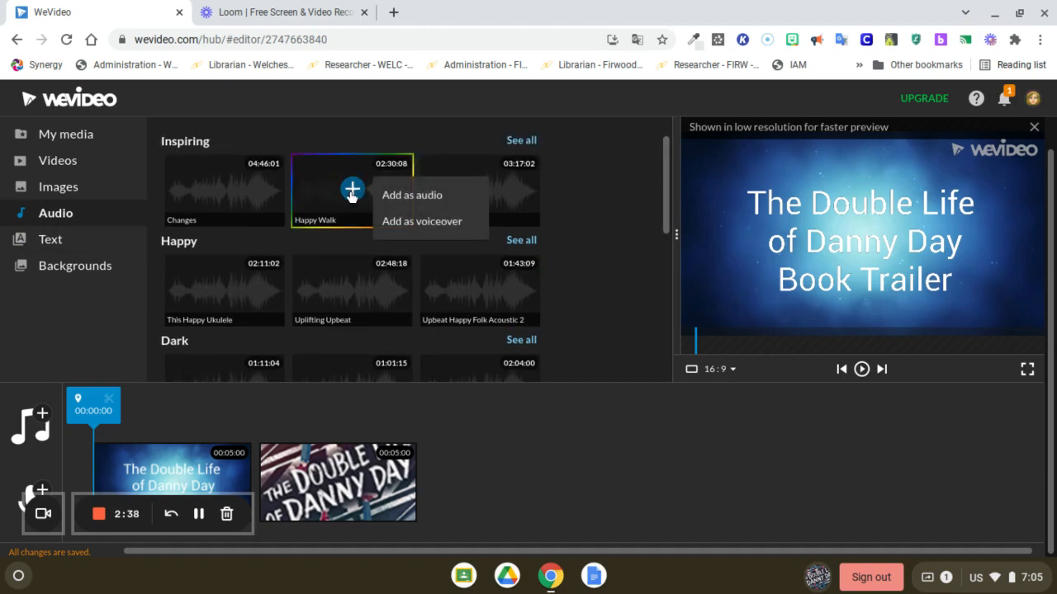
left_click(386, 196)
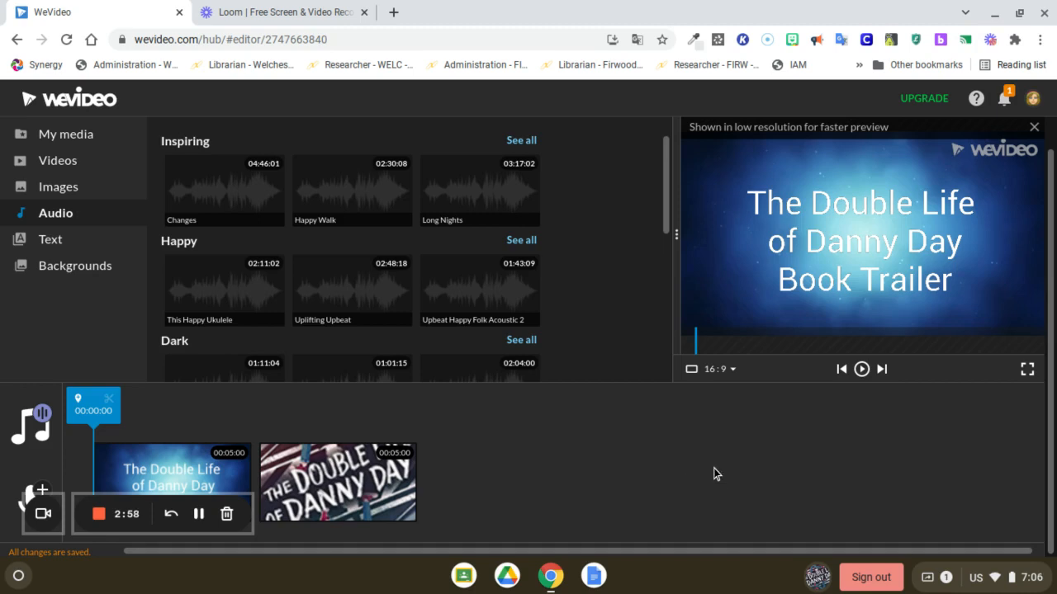
Step: Rename the video as "Double Life Book Trailer"
scroll(1052, 463, "up", 1)
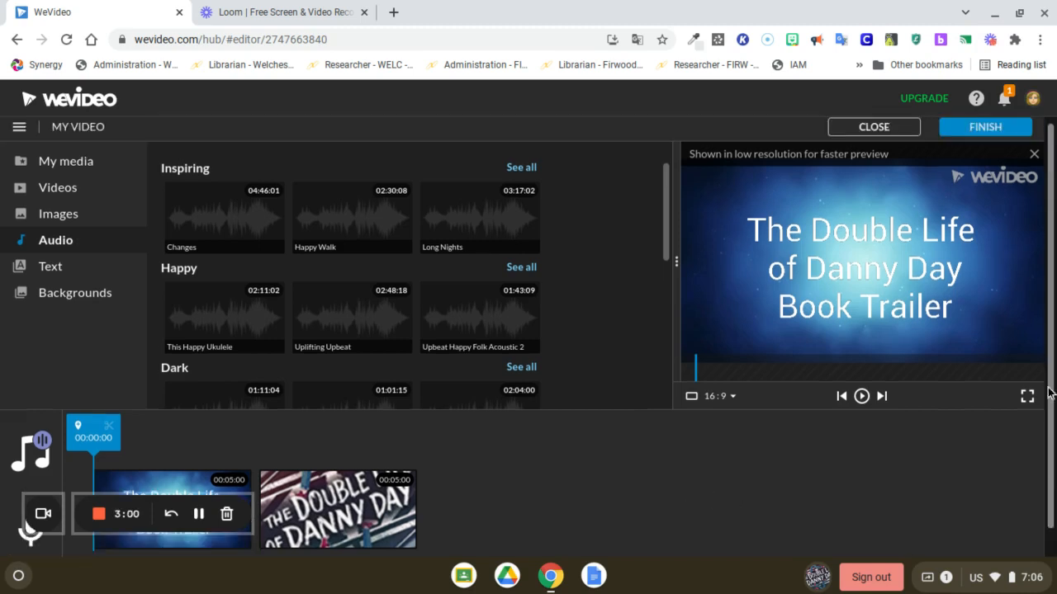
left_click(91, 135)
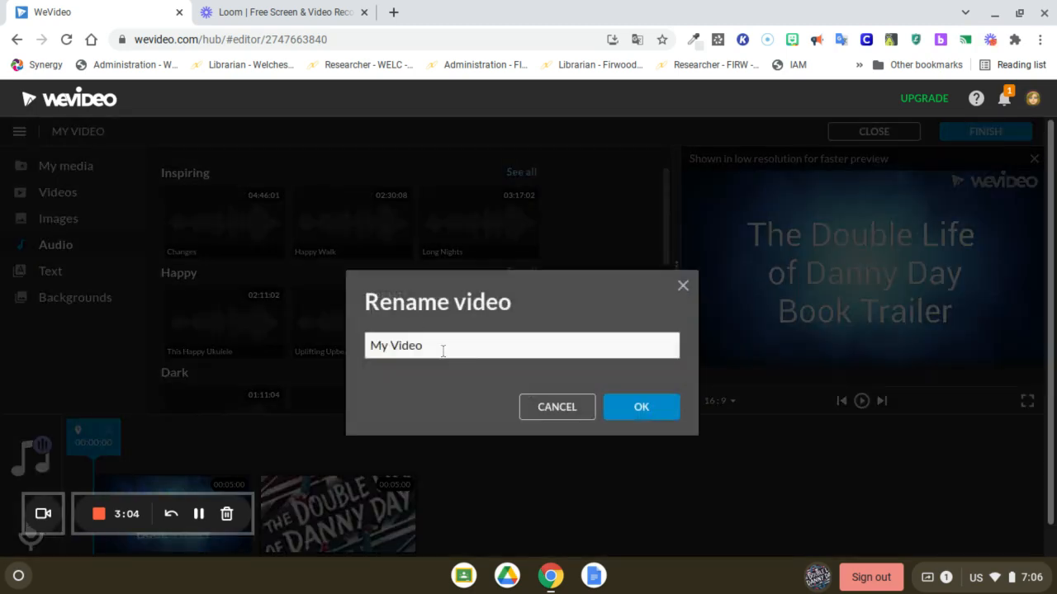
left_click_drag(436, 347, 364, 349)
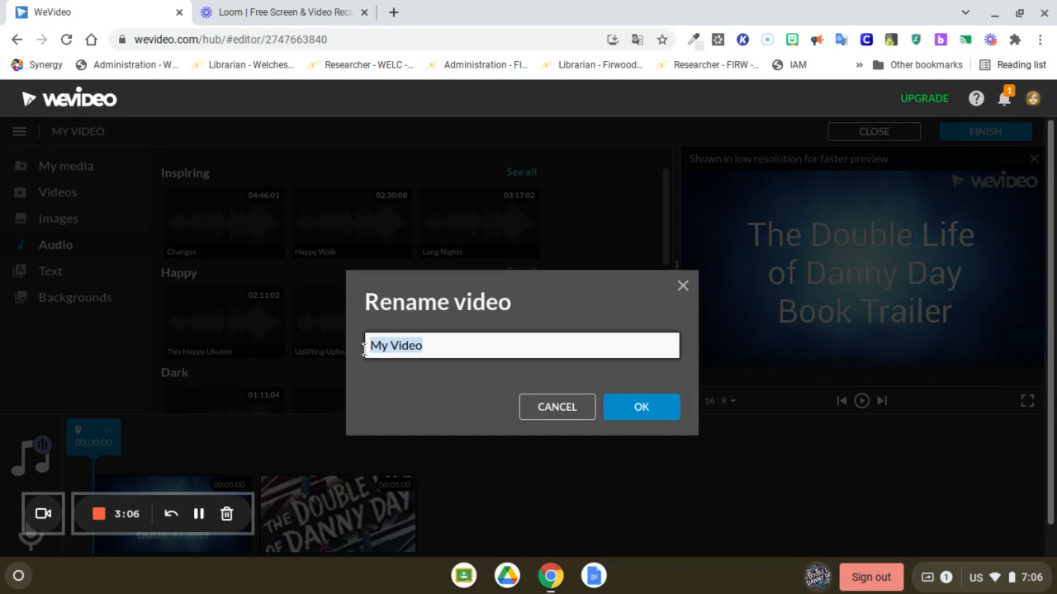
type("Double")
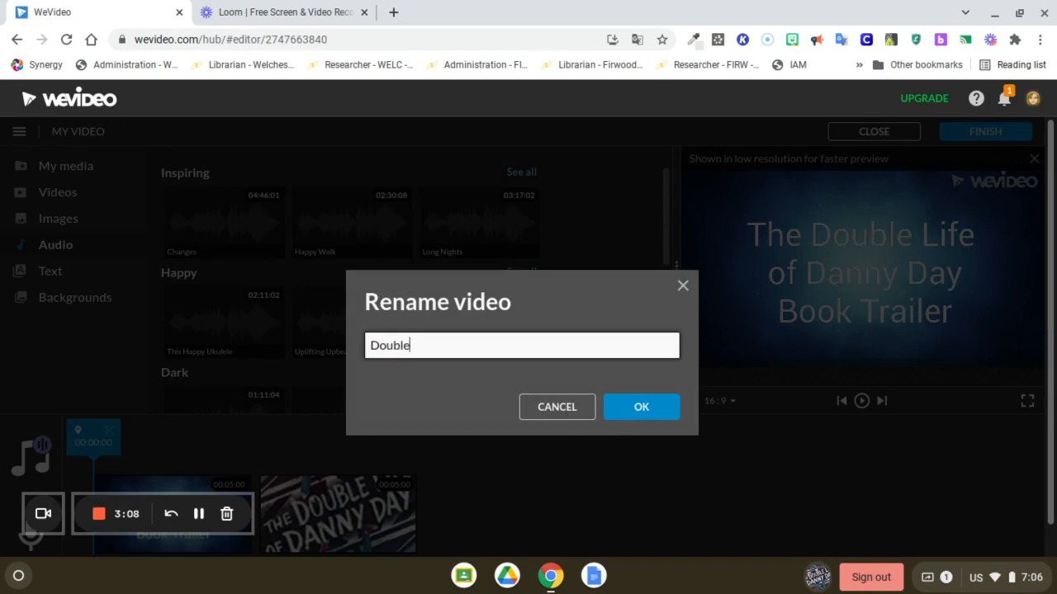
type(" Life Book Tr")
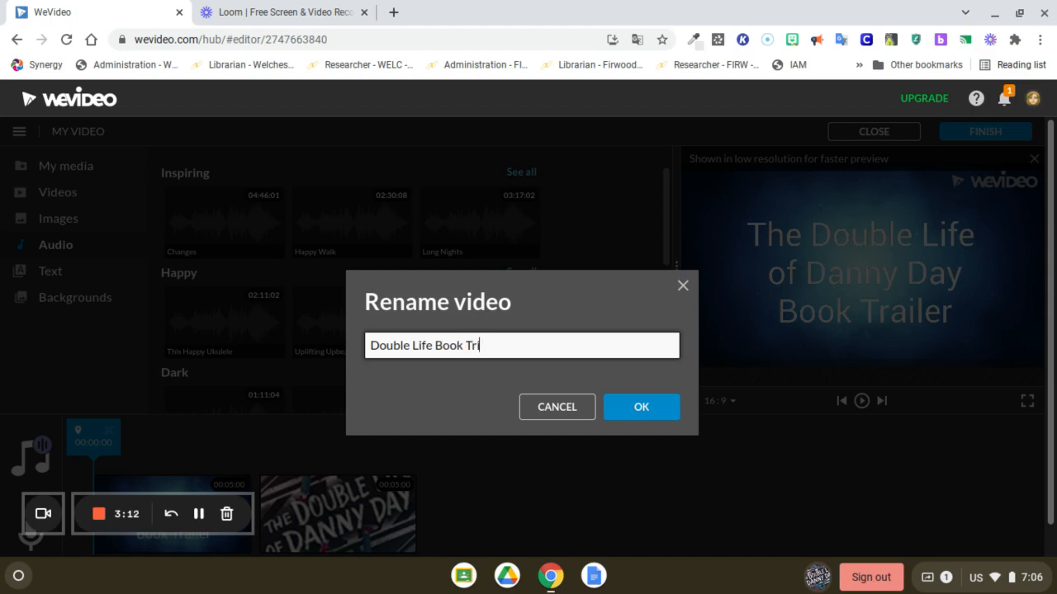
type("ale")
key("BackSpace")
key("BackSpace")
type("iler")
left_click(628, 413)
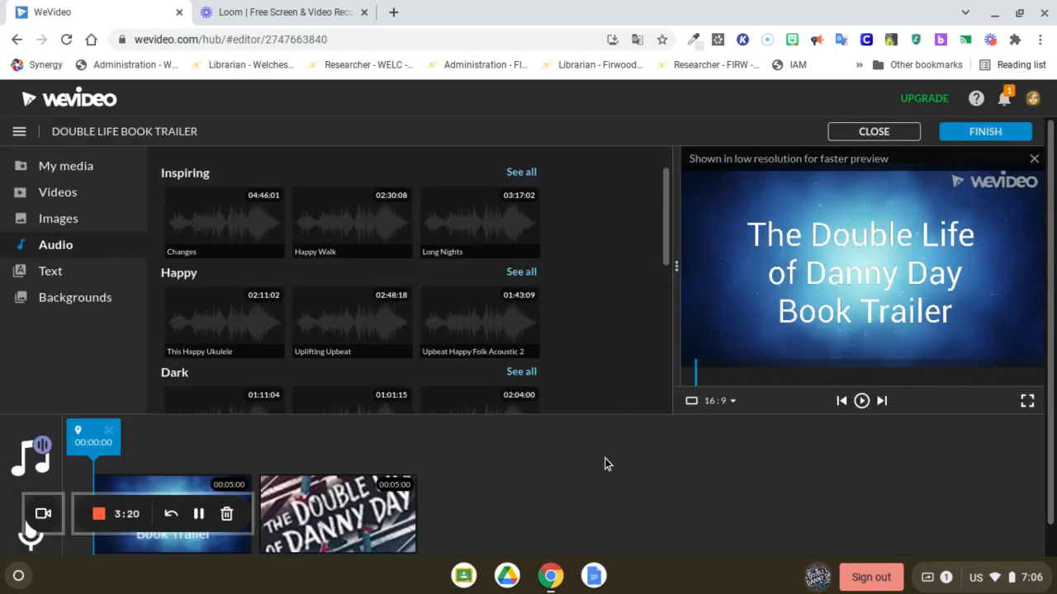
Step: Move the playhead to the book cover clip and choose the cover image as the thumbnail in the export settings
left_click(981, 132)
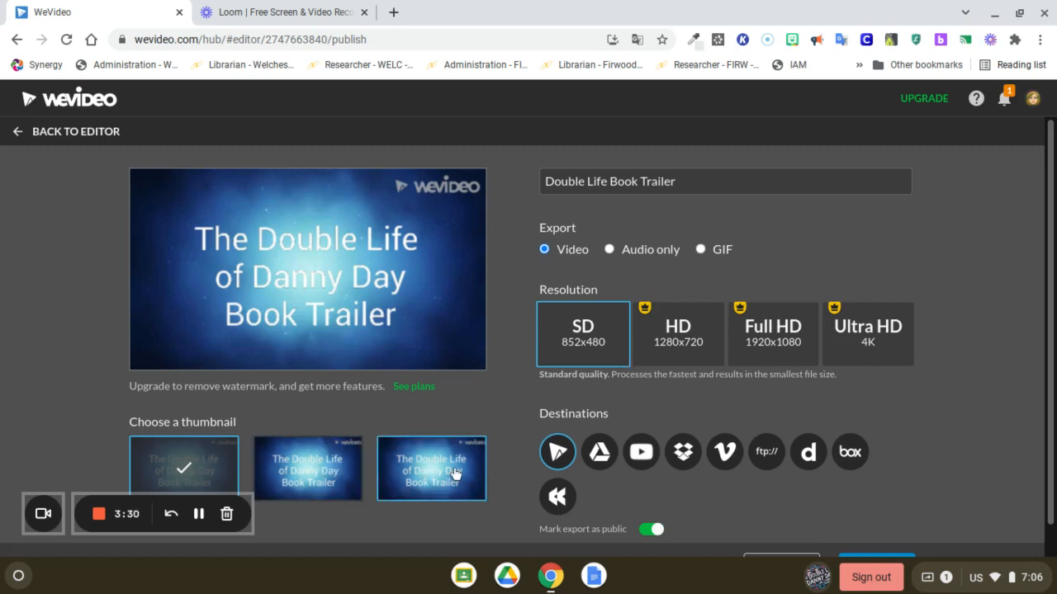
left_click(19, 132)
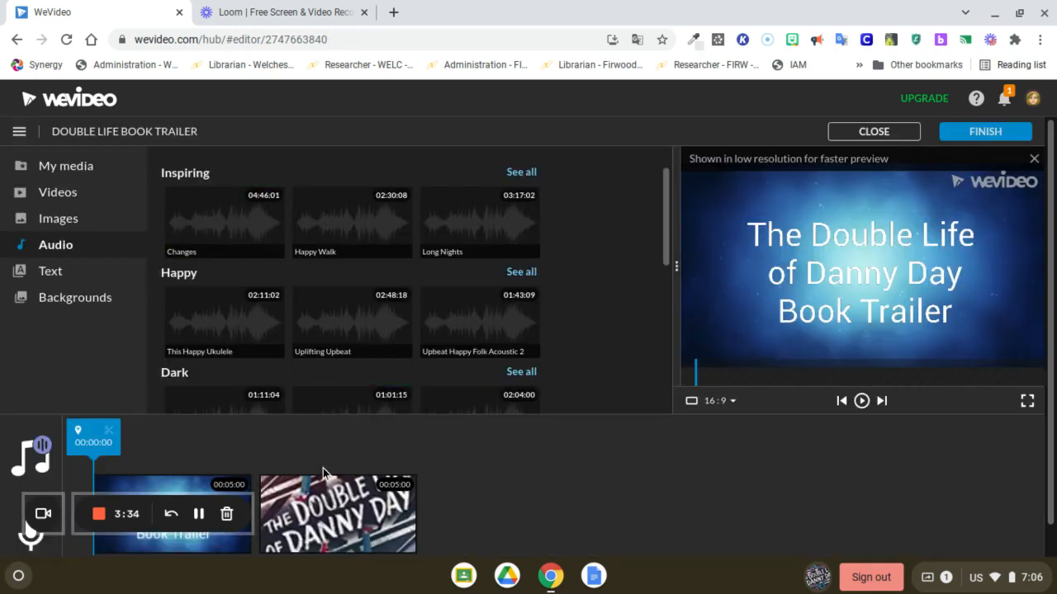
left_click(334, 499)
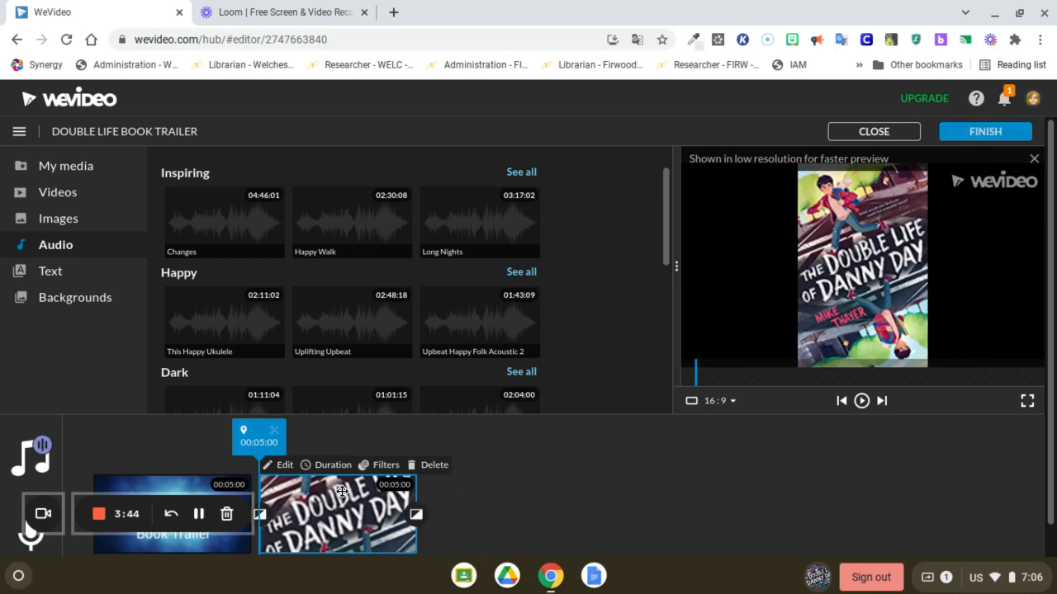
left_click(966, 132)
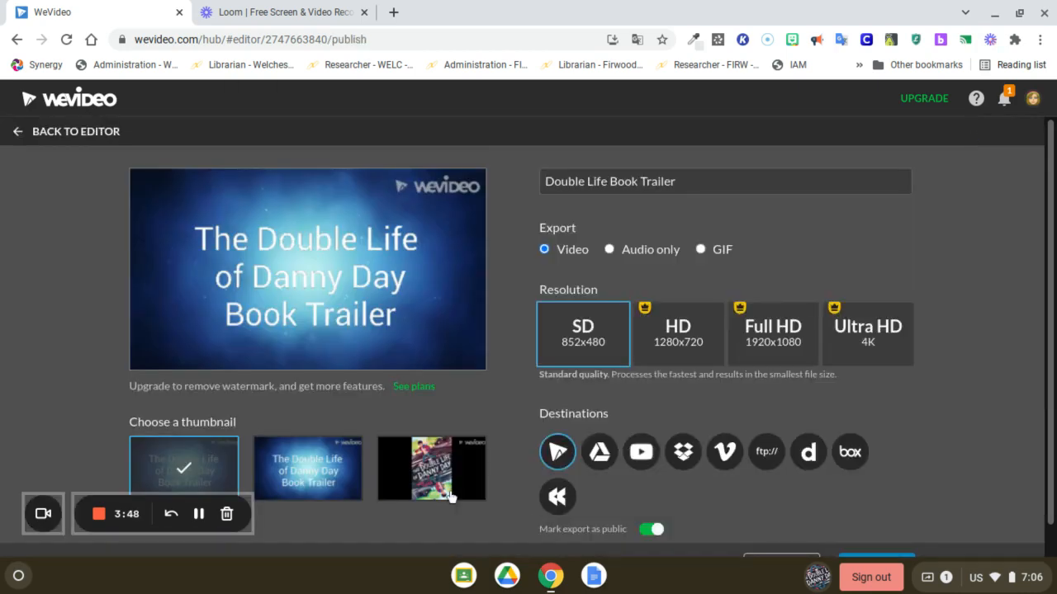
left_click(429, 471)
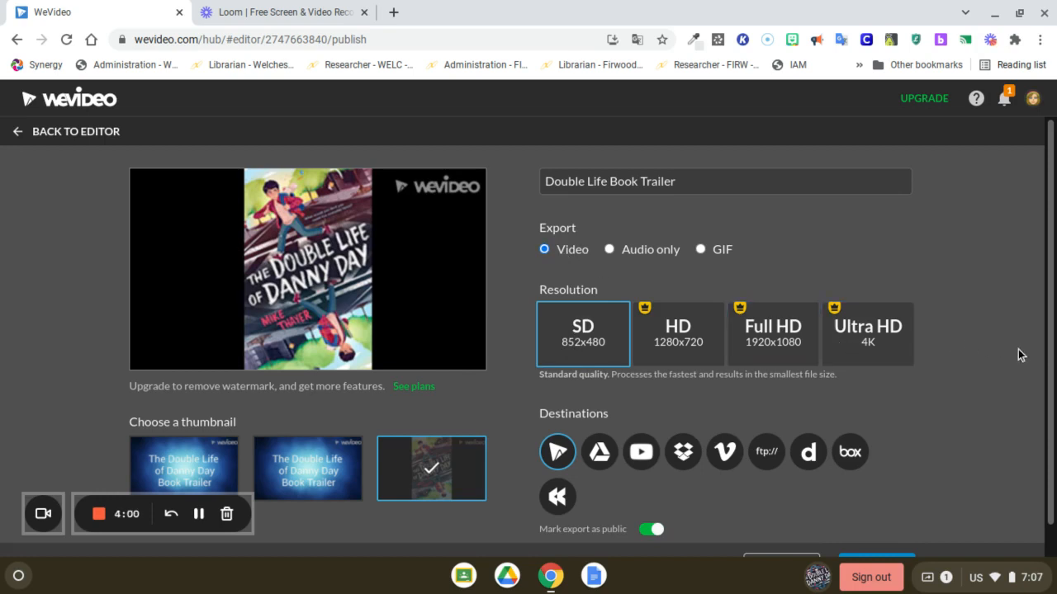
Step: Export the trailer as an SD 852x480 video and return to the dashboard
scroll(1048, 404, "down", 2)
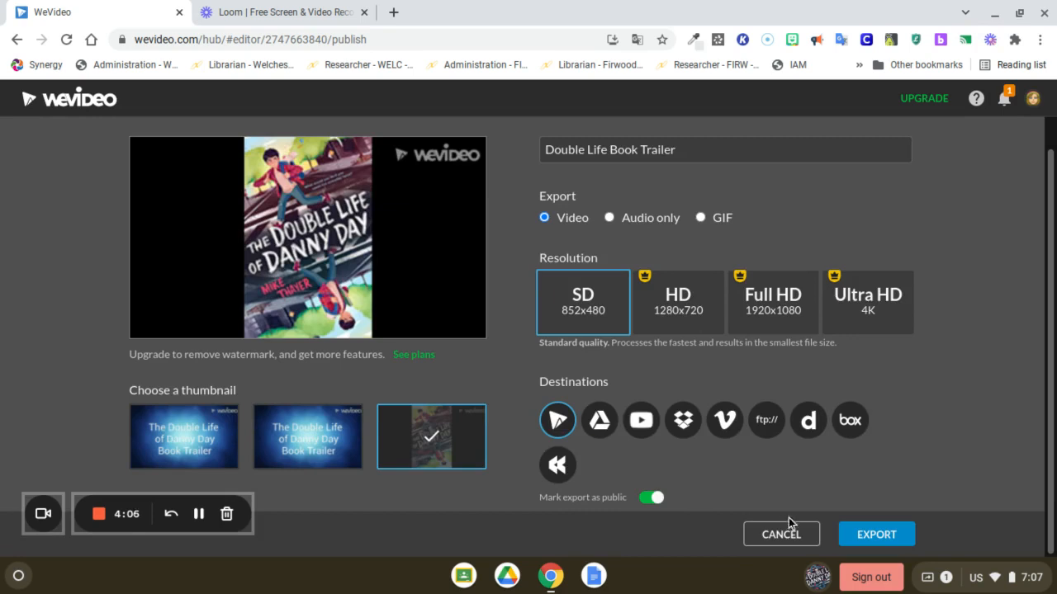
left_click(883, 538)
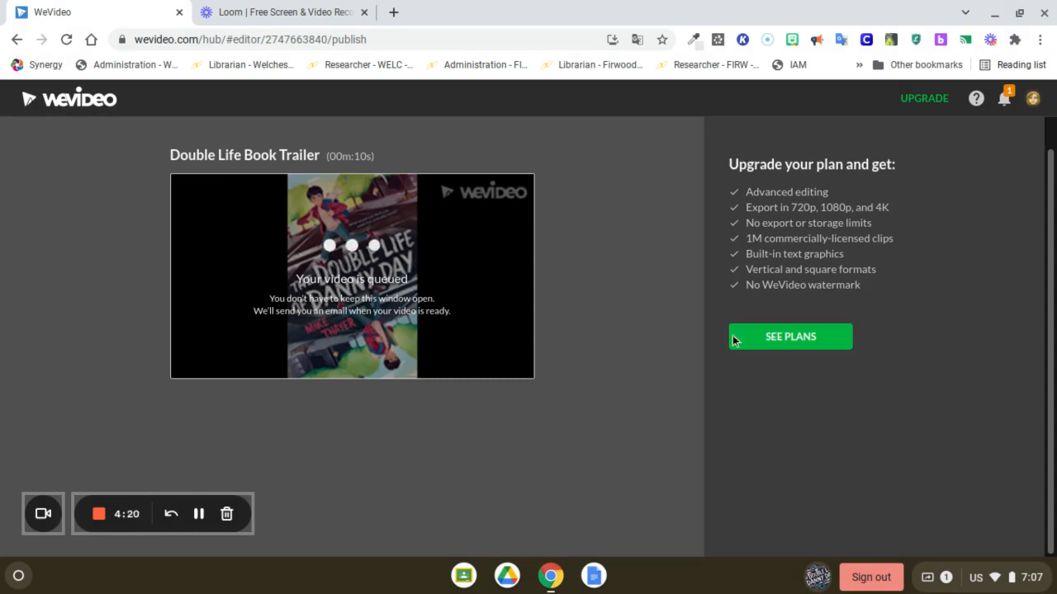
left_click(69, 100)
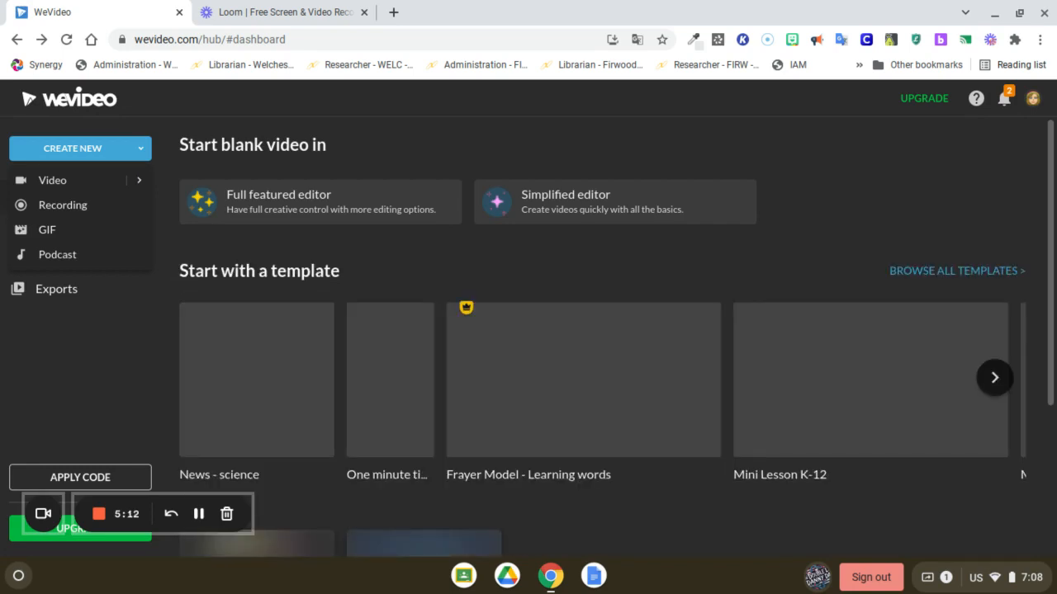
Step: Open the exported "Double Life Book Trailer" from the exports list and select its web address
left_click(141, 151)
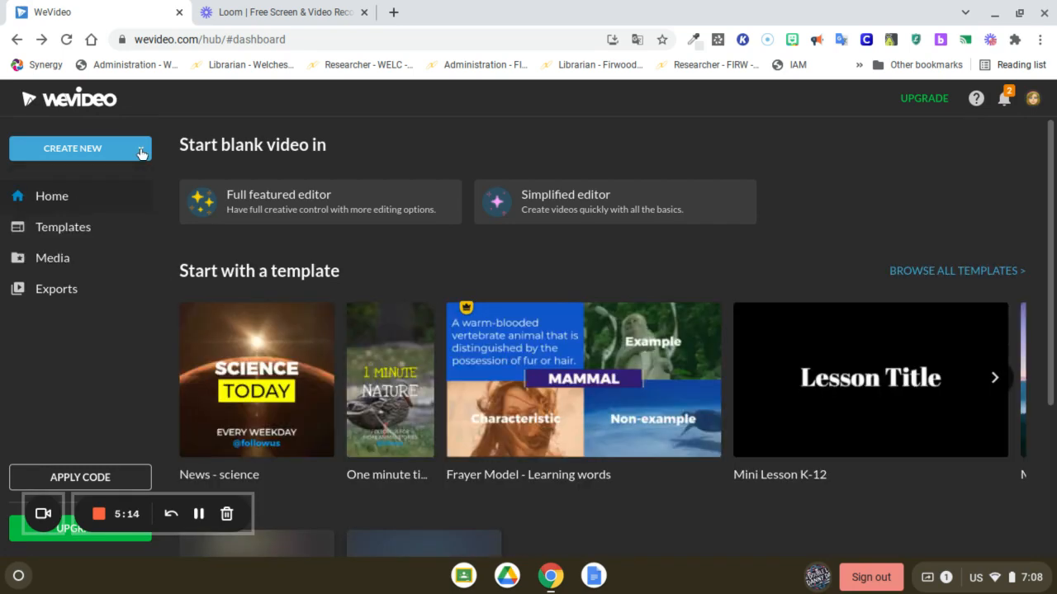
left_click(141, 152)
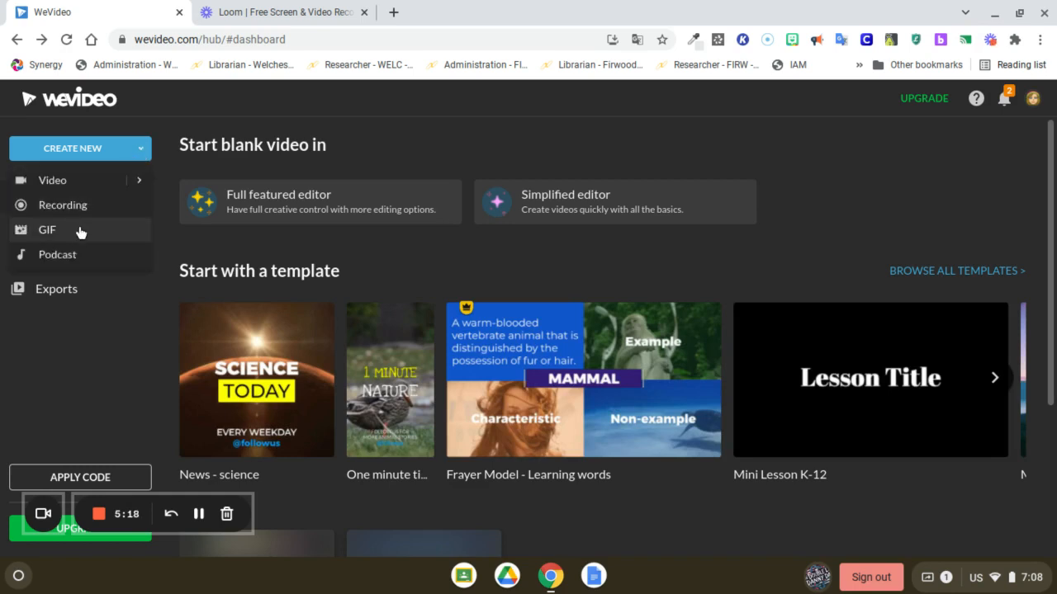
left_click(54, 295)
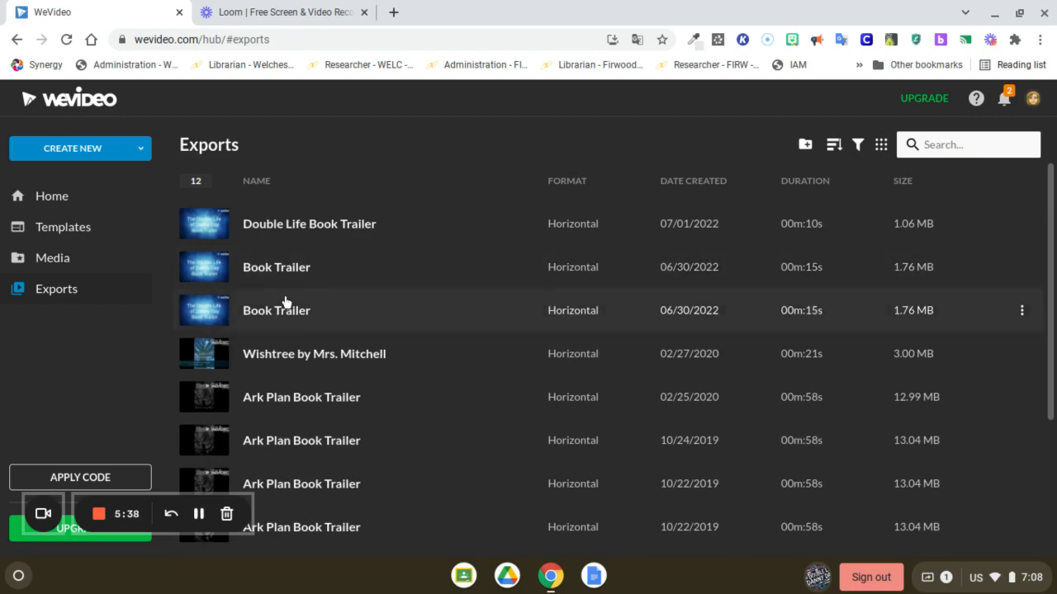
left_click(312, 232)
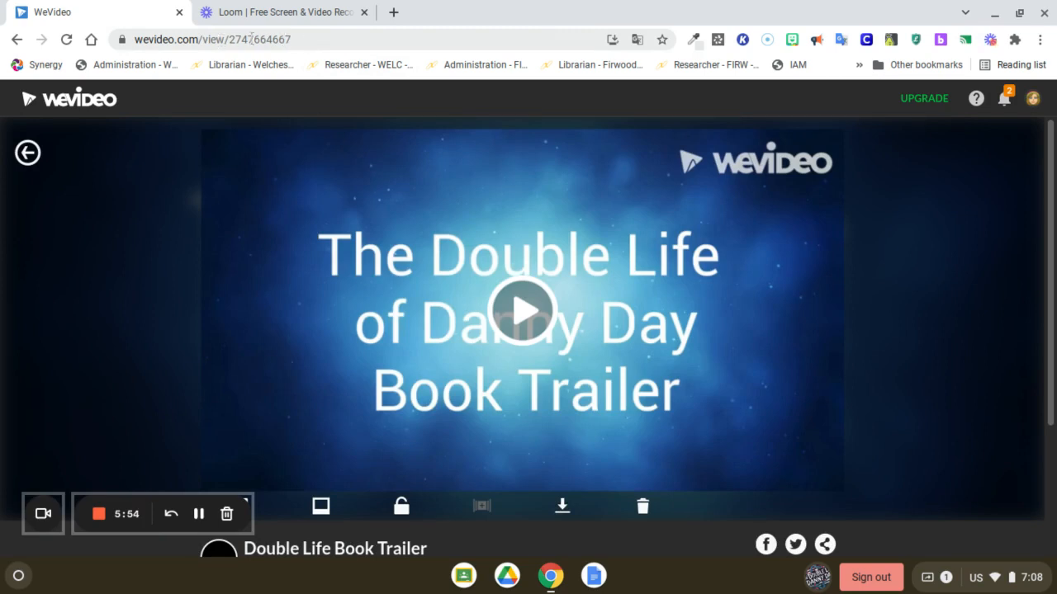
left_click(305, 42)
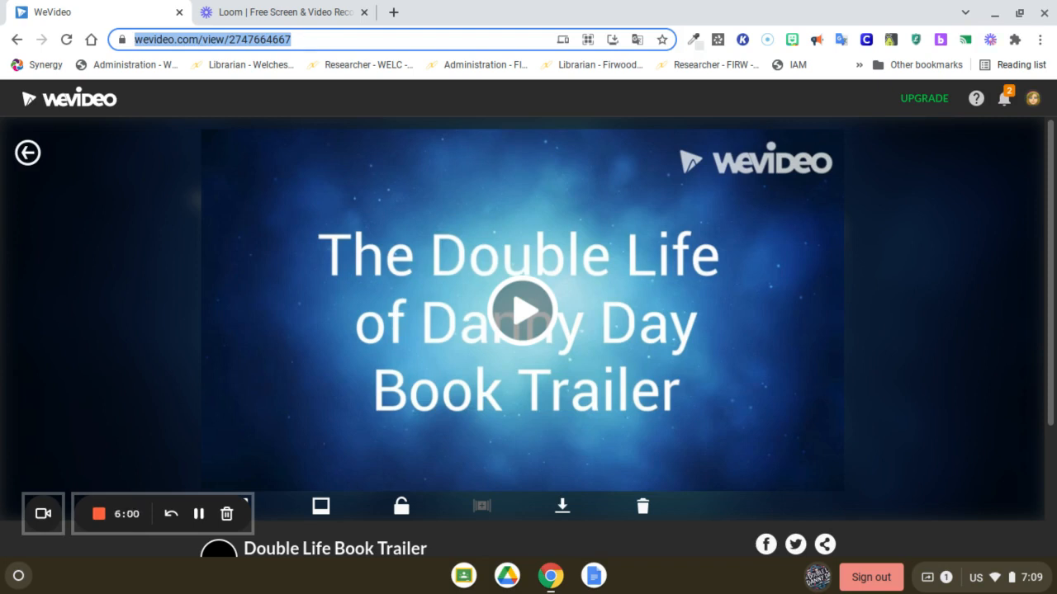
Step: Leave the trailer's viewing page and go back to the home dashboard
left_click(29, 154)
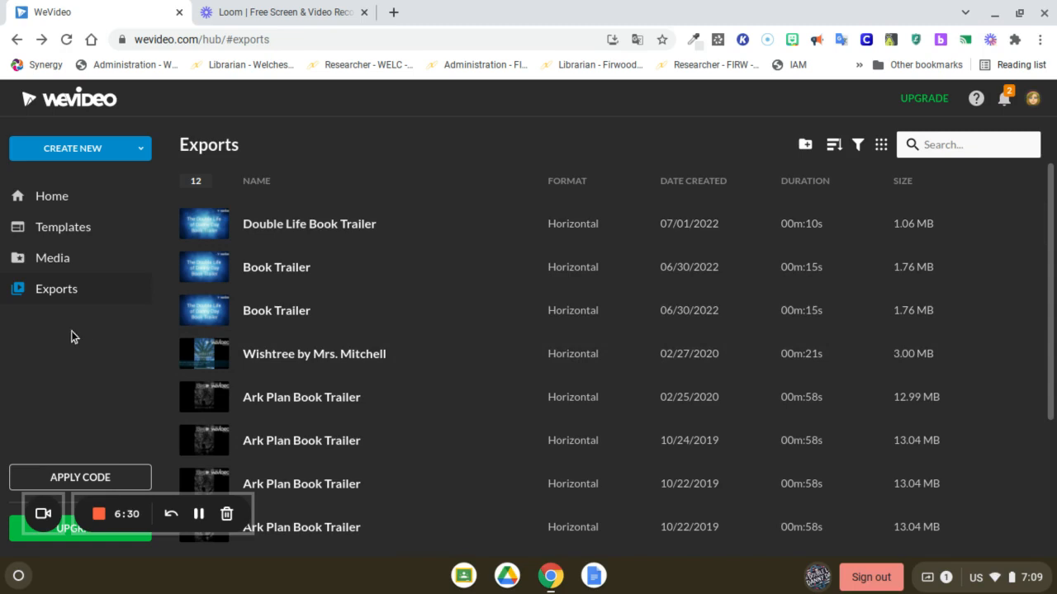
left_click(56, 202)
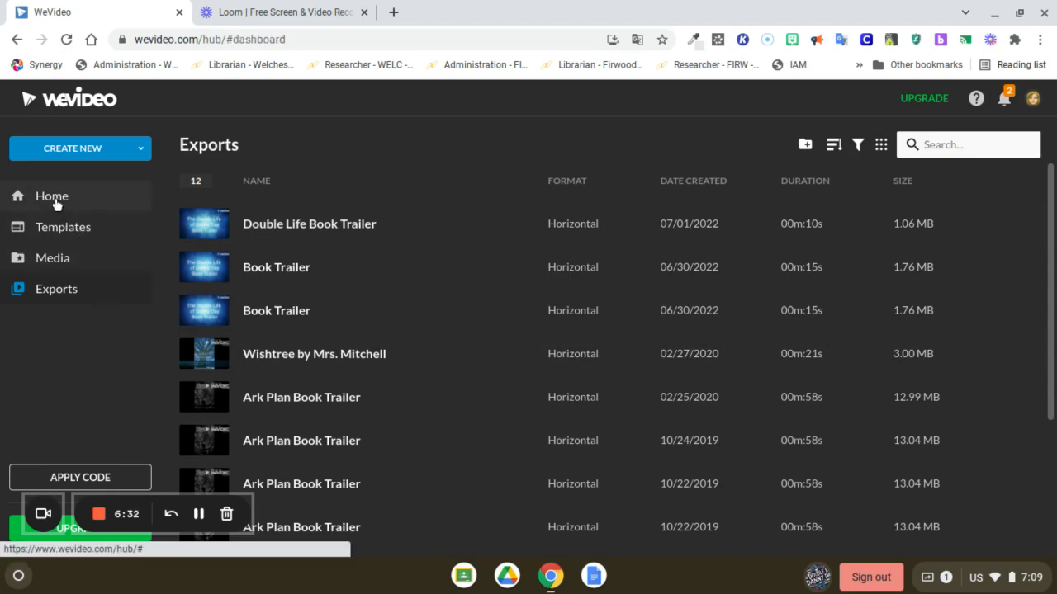